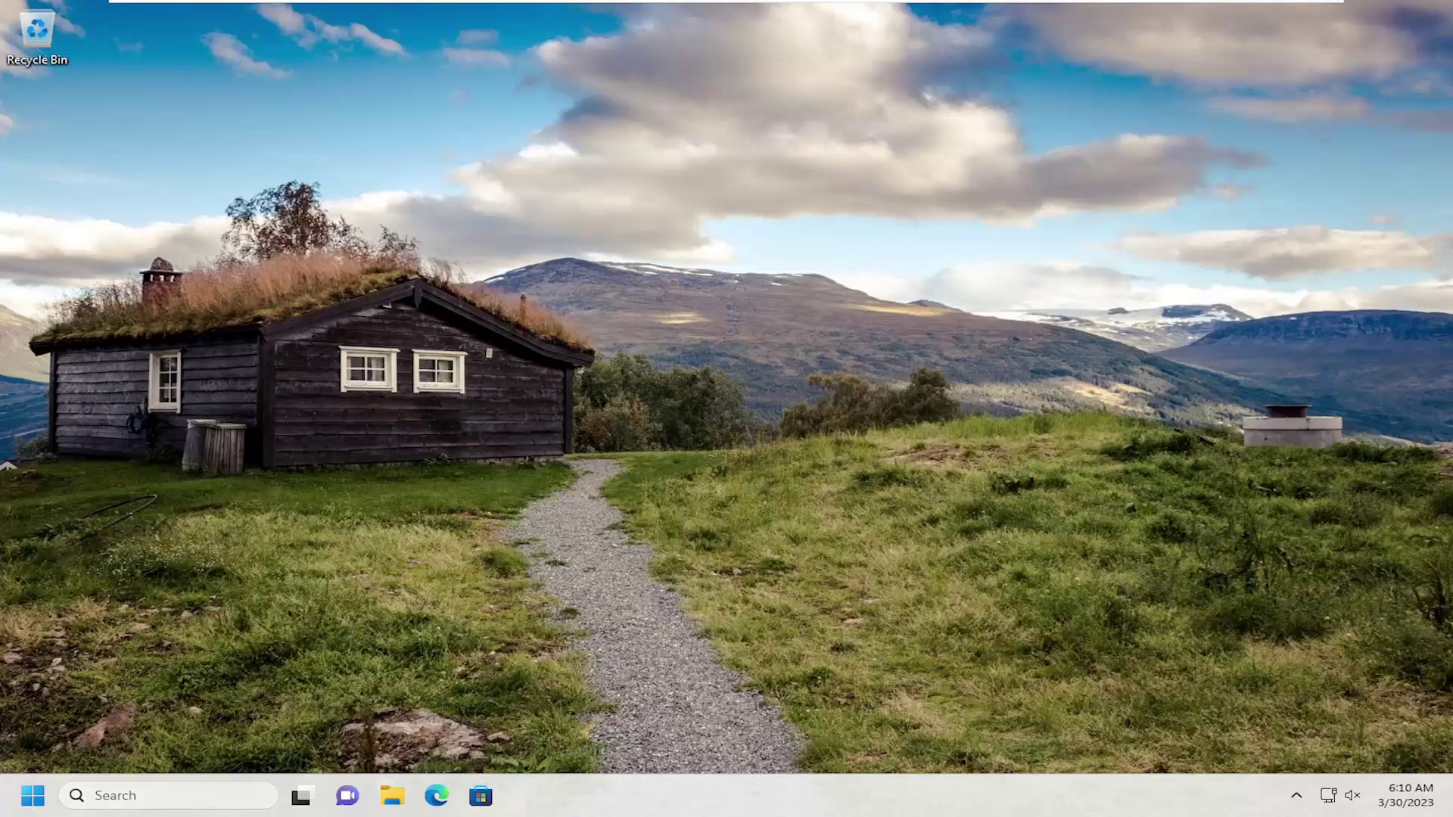
Step: Search for 'services' and launch the Services console from Best match
left_click(152, 795)
type("services")
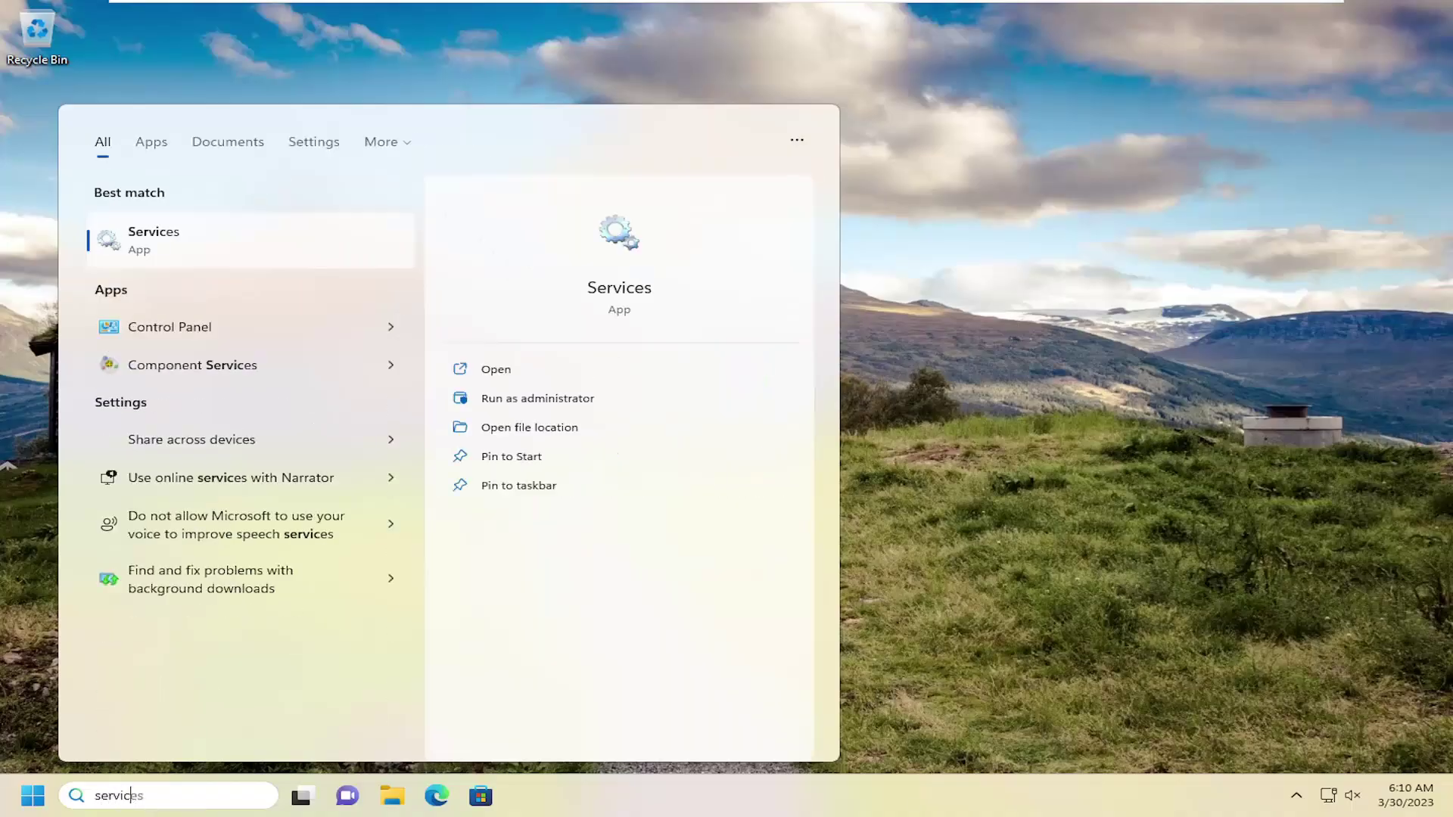
left_click(165, 237)
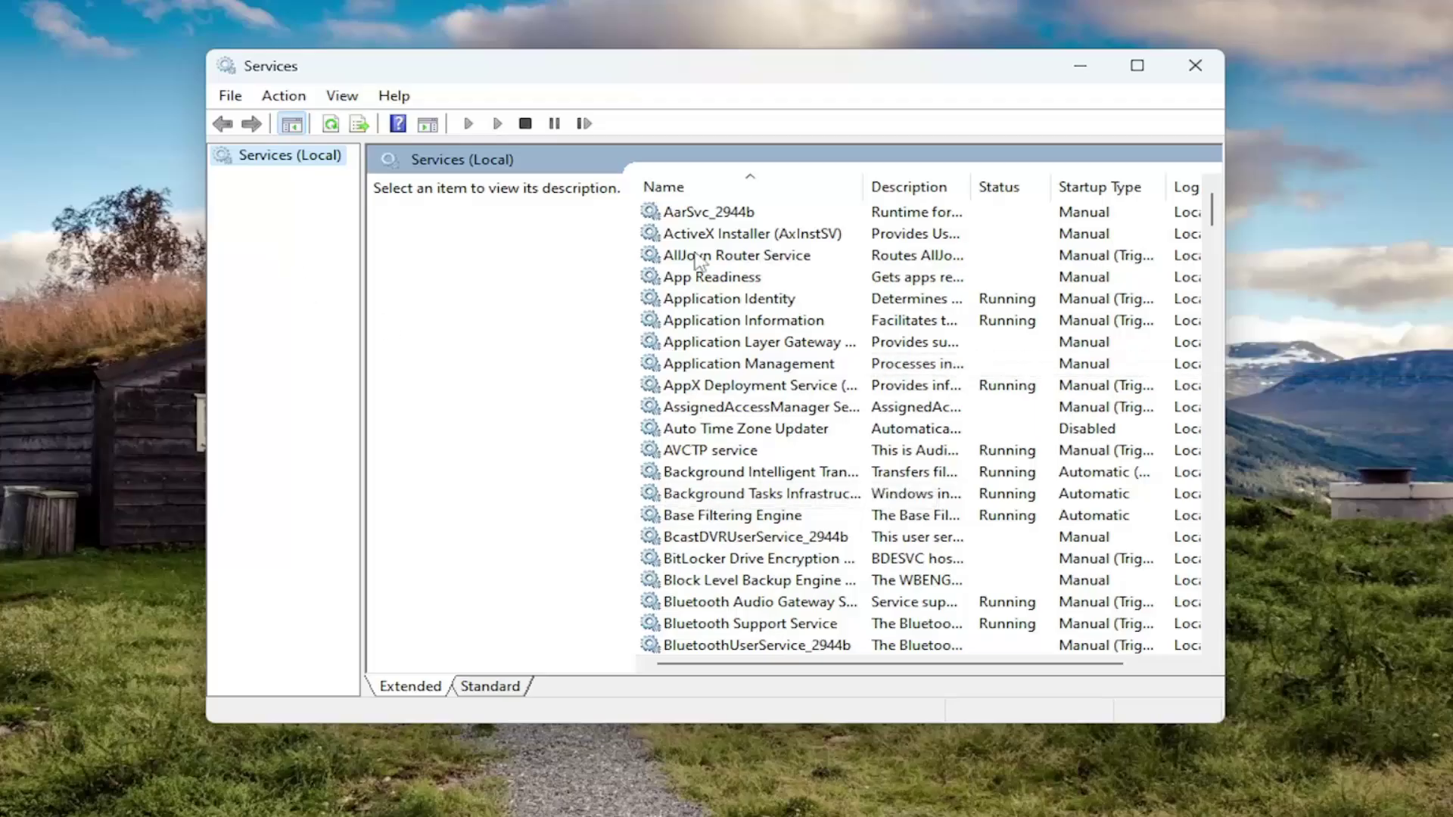
Step: Set the Background Intelligent Transfer Service startup type to Automatic
scroll(695, 409, "down", 1)
double_click(723, 407)
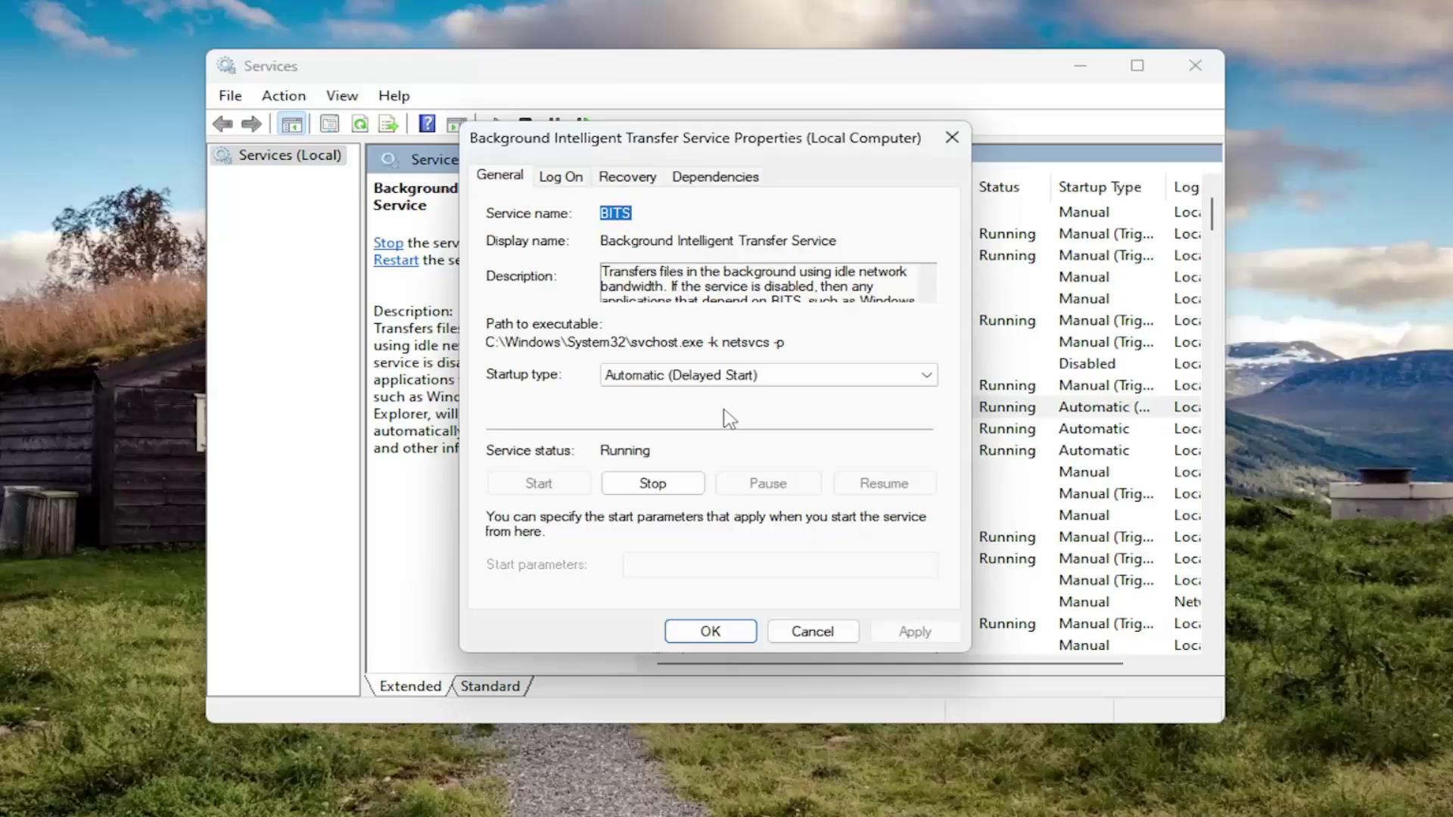
left_click(680, 377)
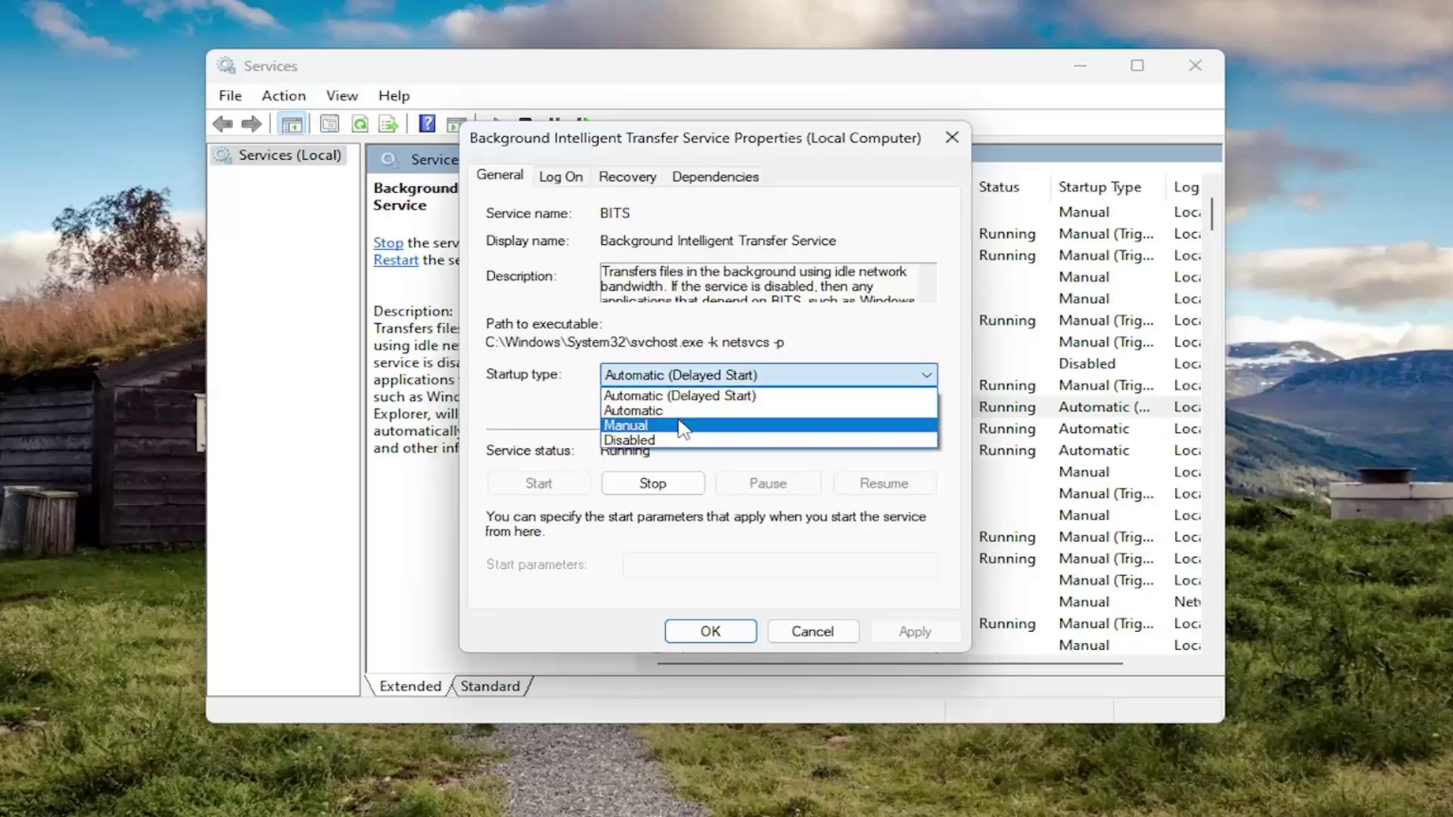
left_click(696, 376)
left_click(711, 376)
left_click(712, 410)
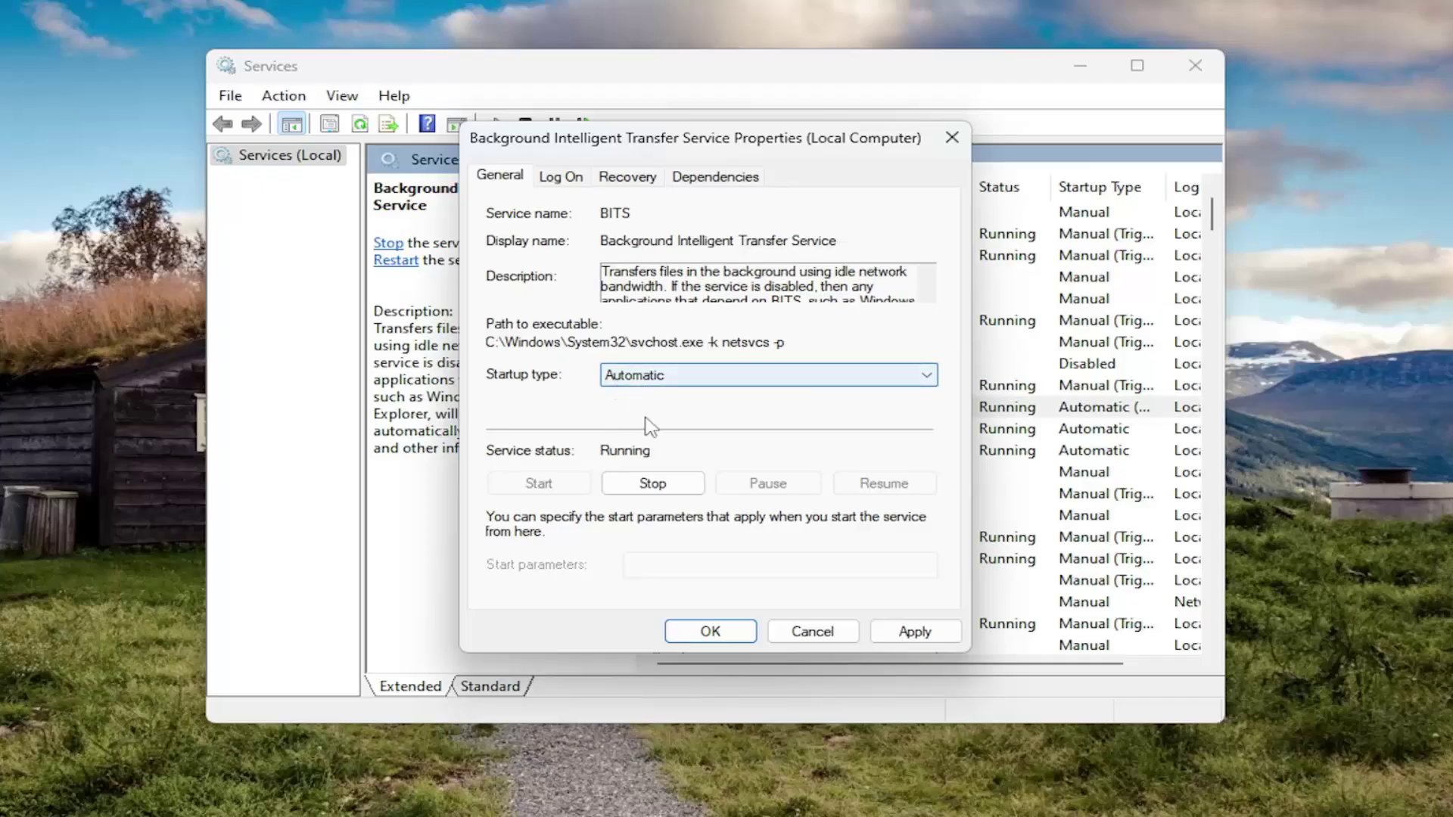
Step: Stop and restart the service, then apply the Automatic startup change
left_click(605, 478)
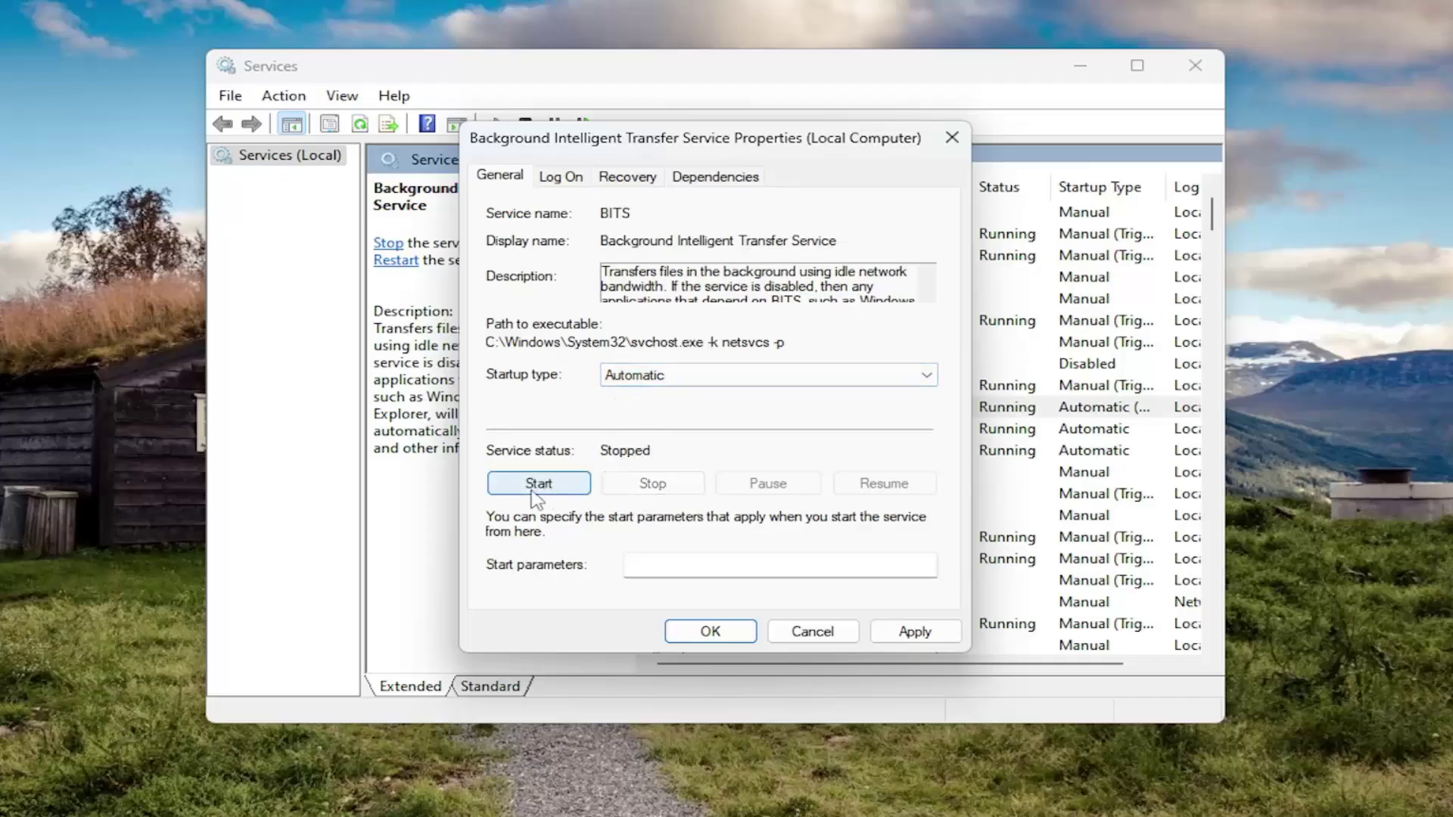
left_click(534, 488)
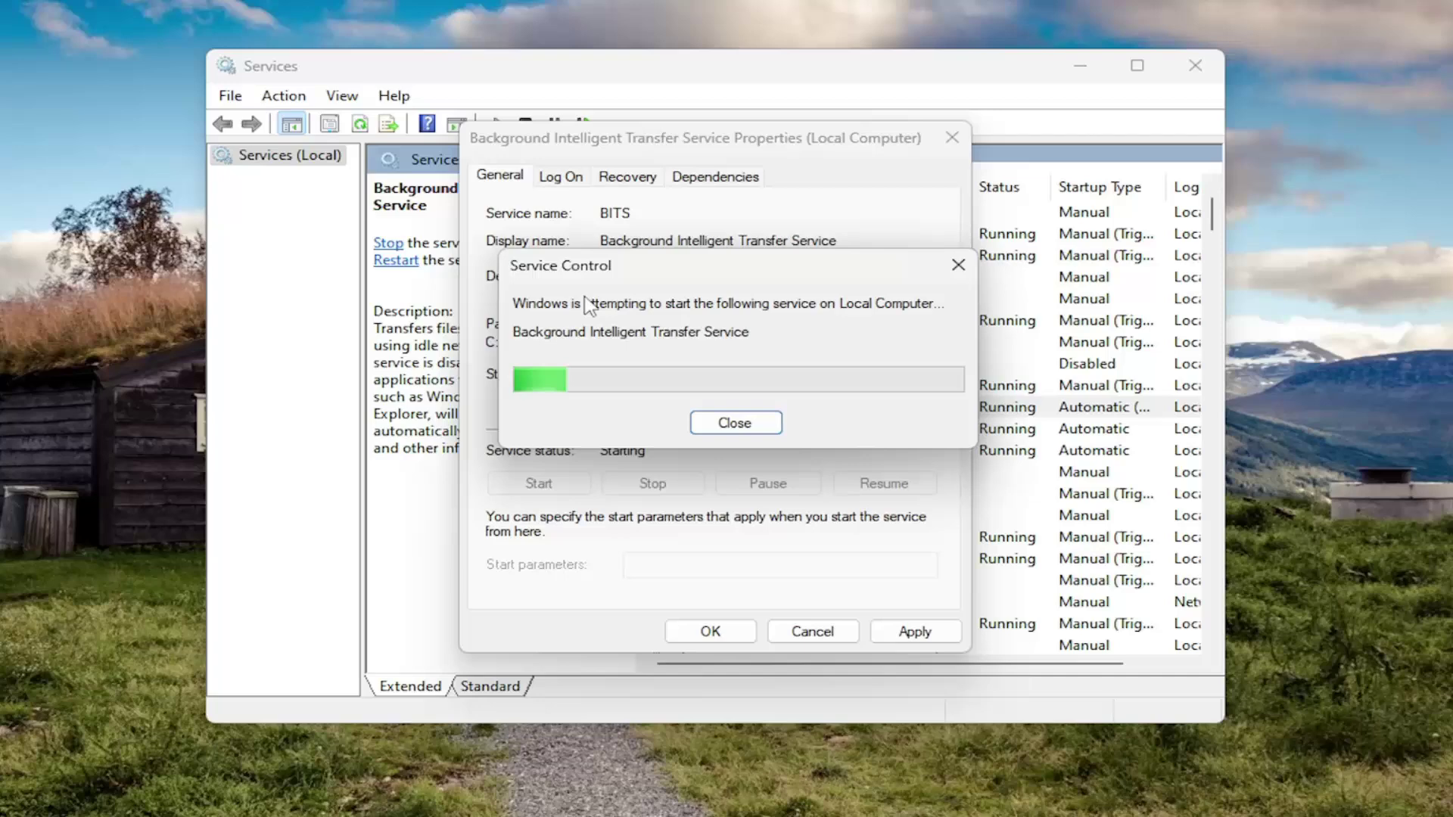
left_click_drag(578, 261, 614, 478)
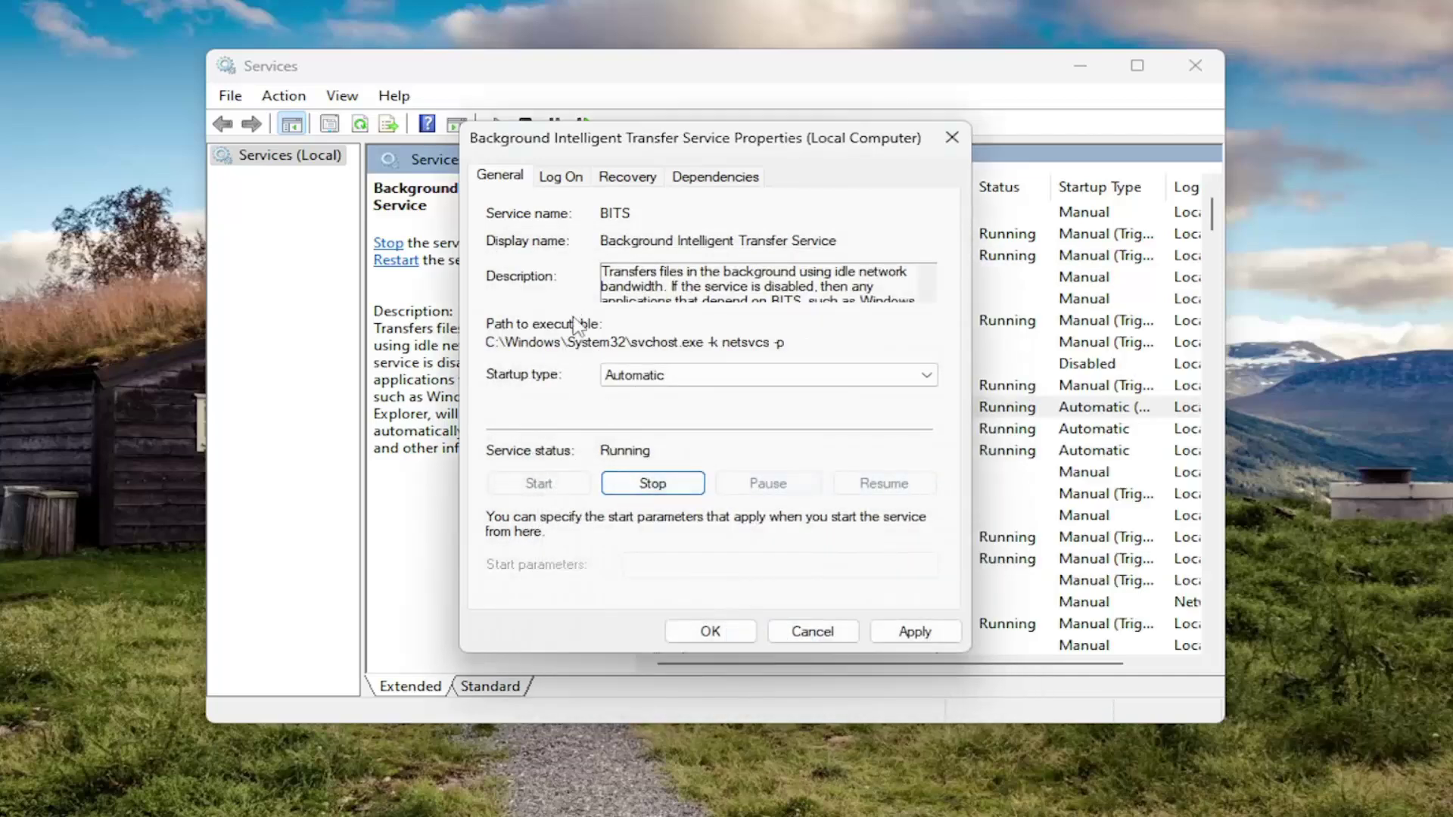
left_click(917, 632)
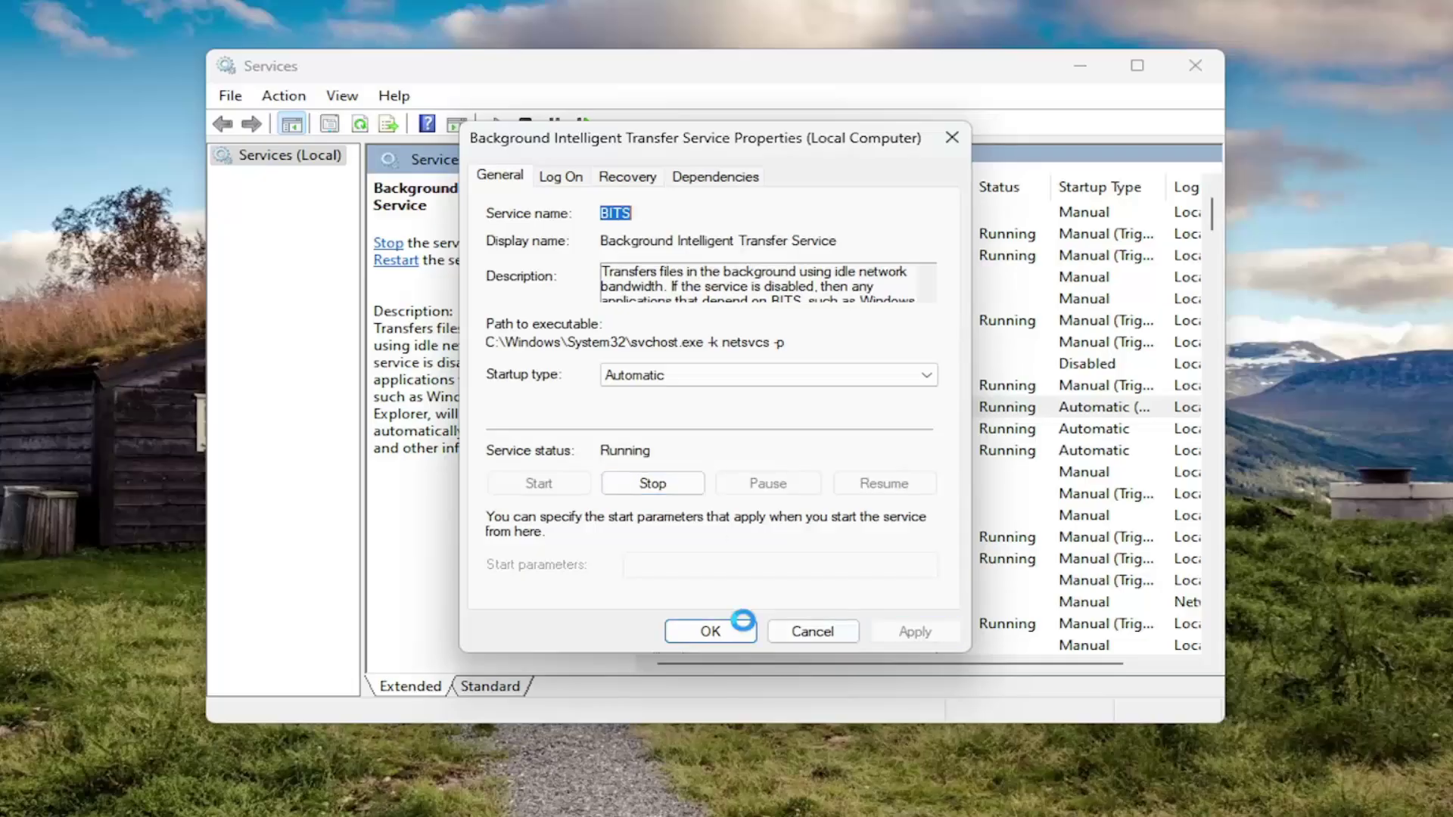
Step: Close the service properties with OK and launch Command Prompt as administrator
left_click(743, 621)
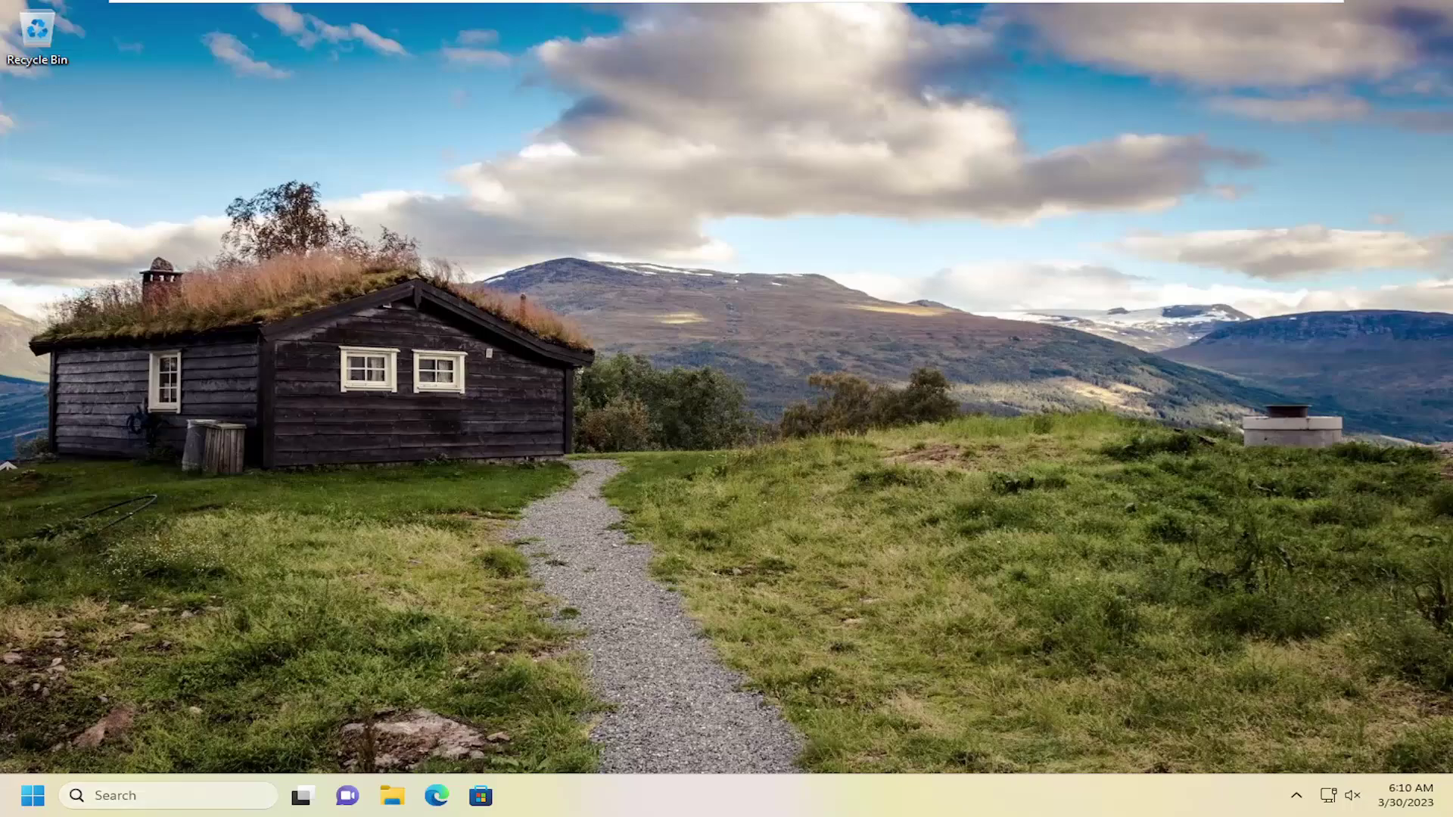
left_click(118, 795)
type("cmd")
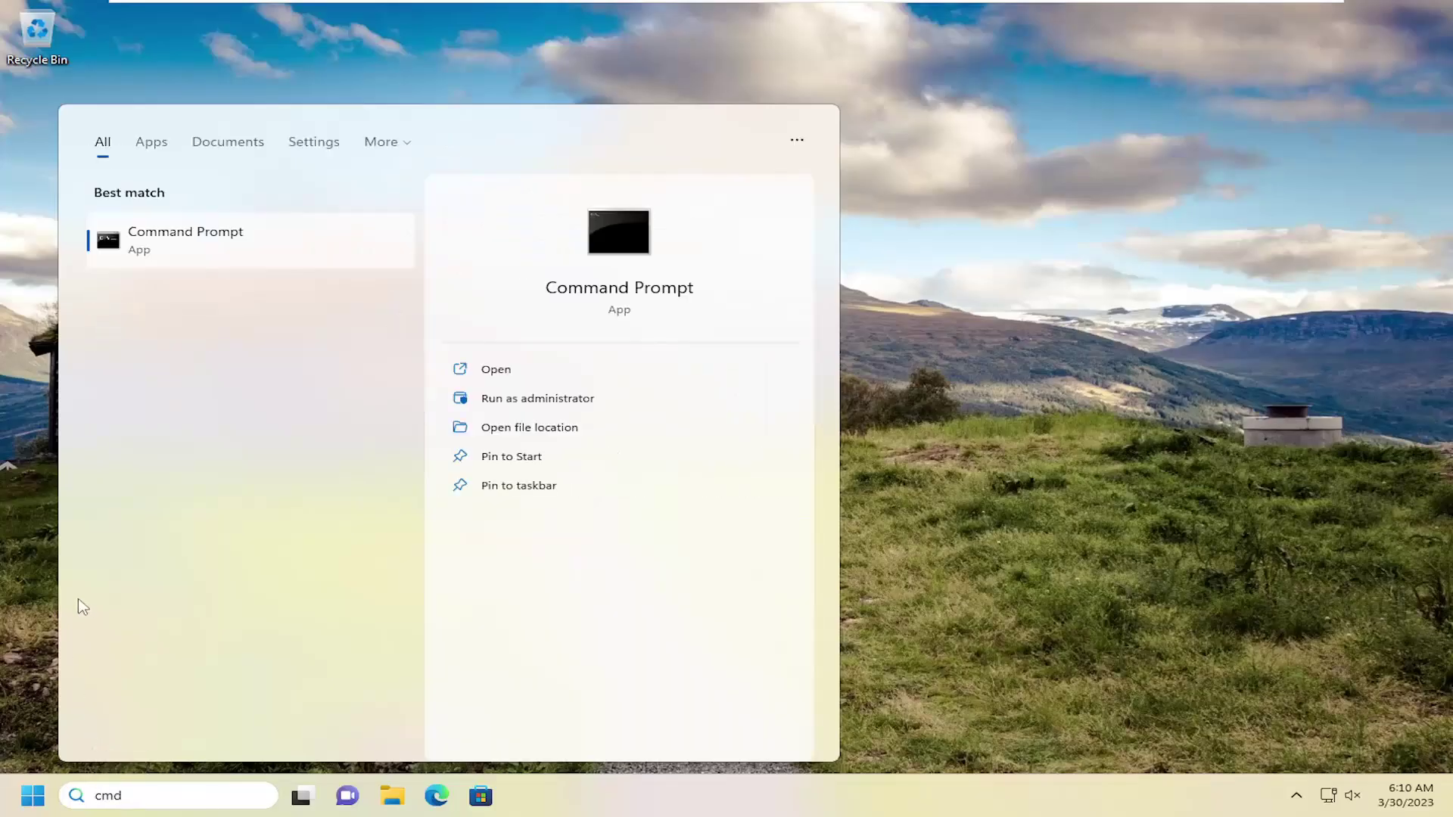
right_click(164, 234)
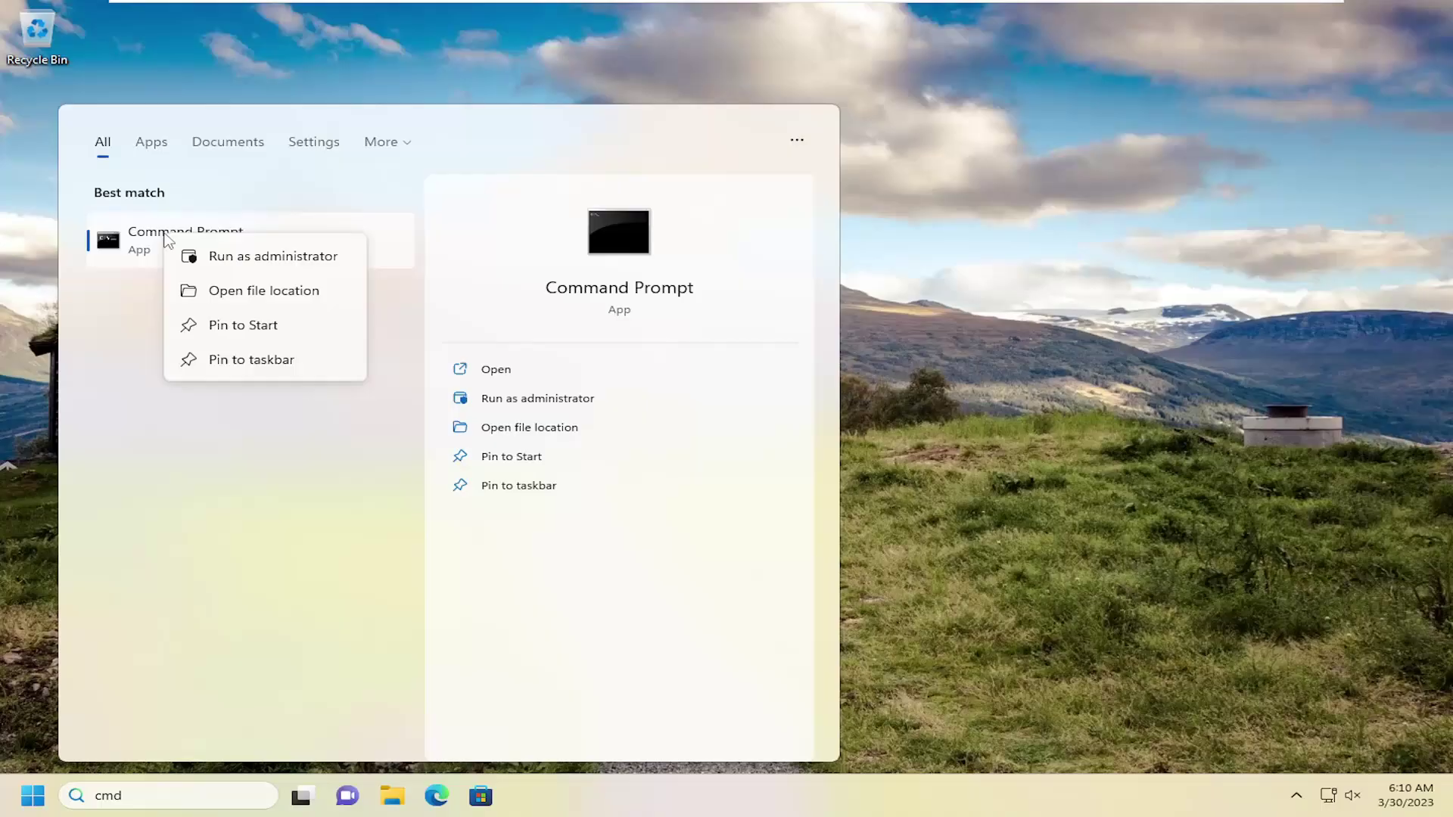
left_click(233, 258)
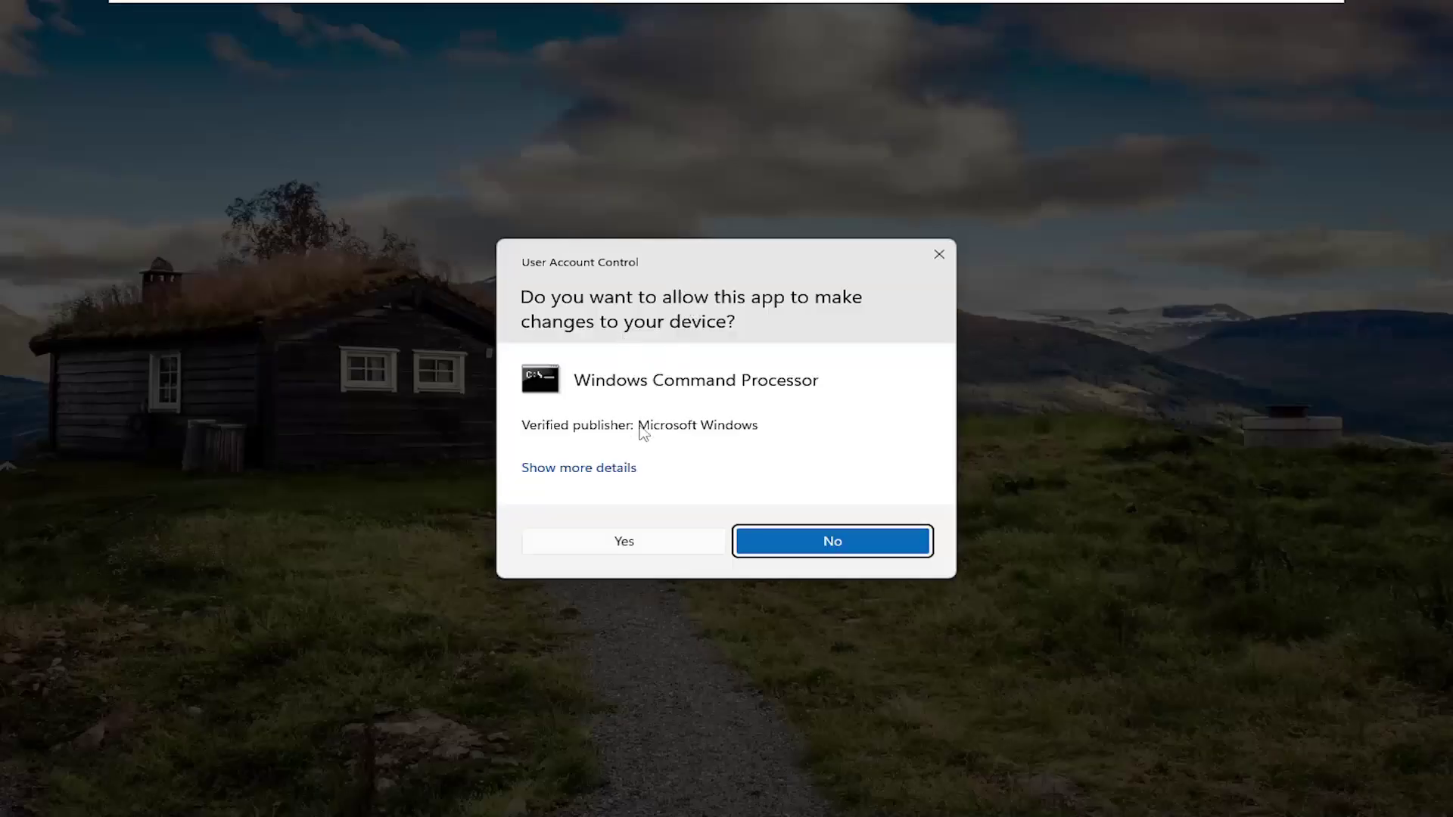
left_click(621, 541)
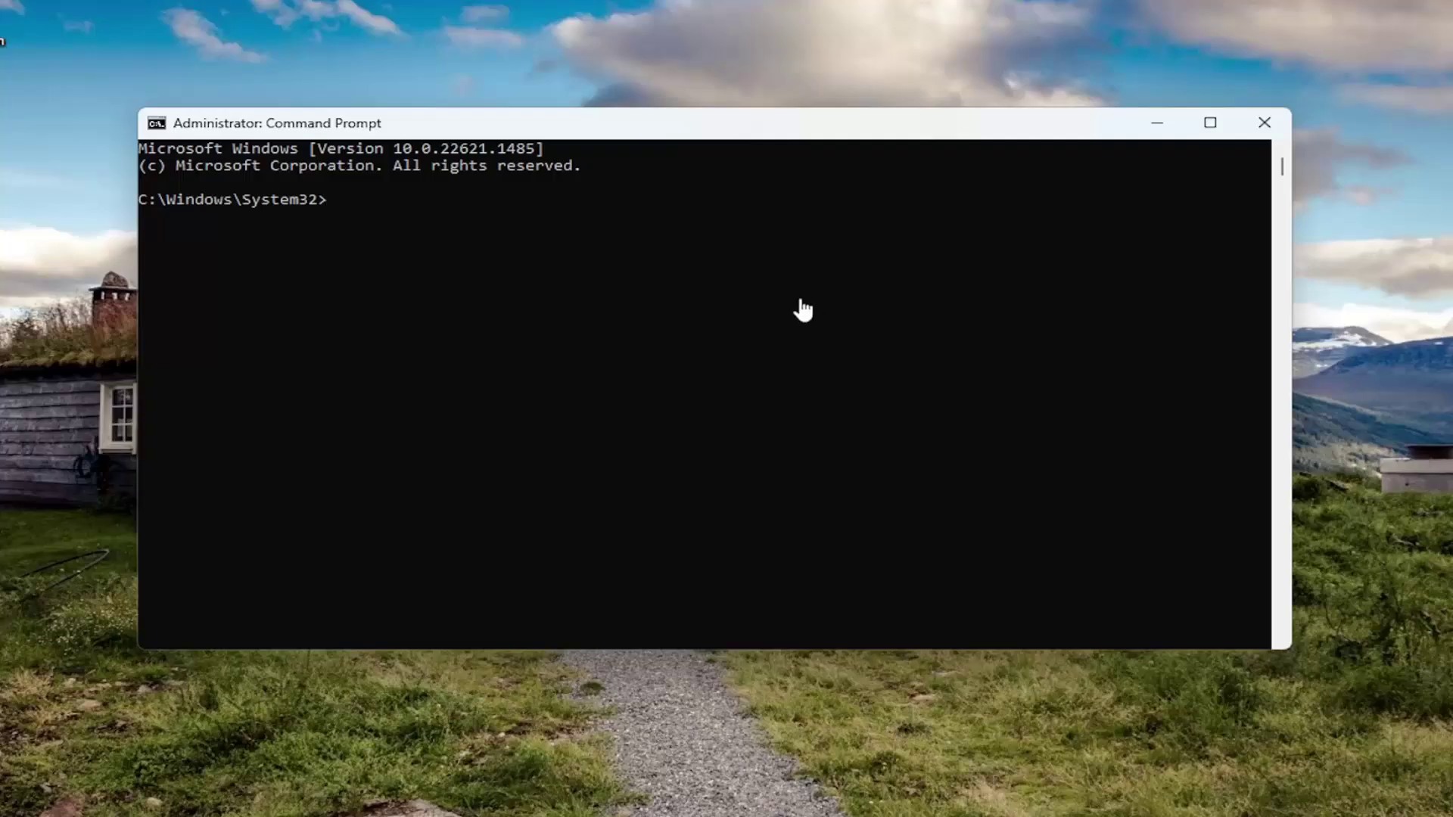
Step: Paste 'sfc /scannow' into the elevated prompt and run the system file scan
right_click(610, 137)
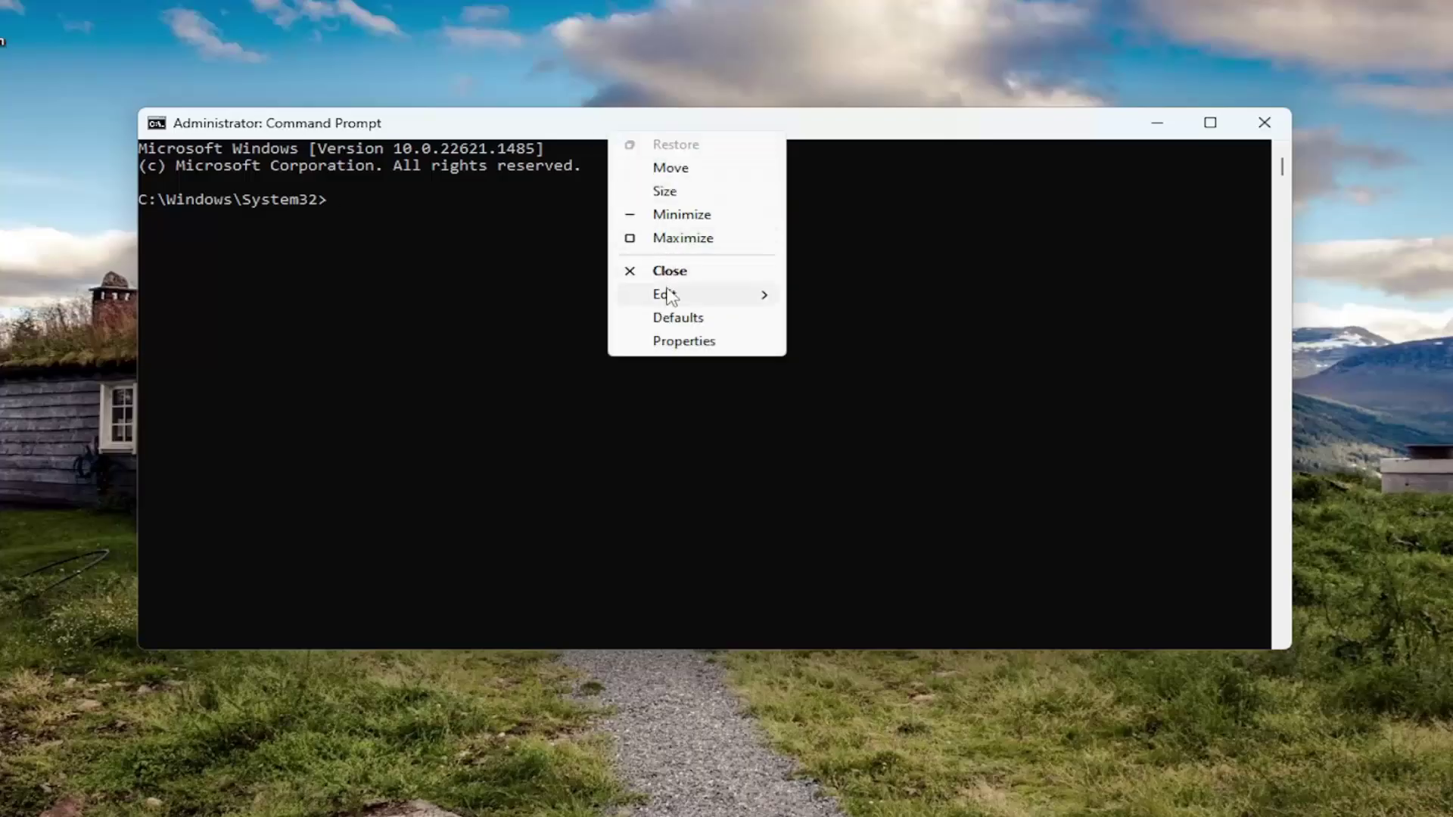
mouse_move(668, 295)
left_click(843, 338)
key("Return")
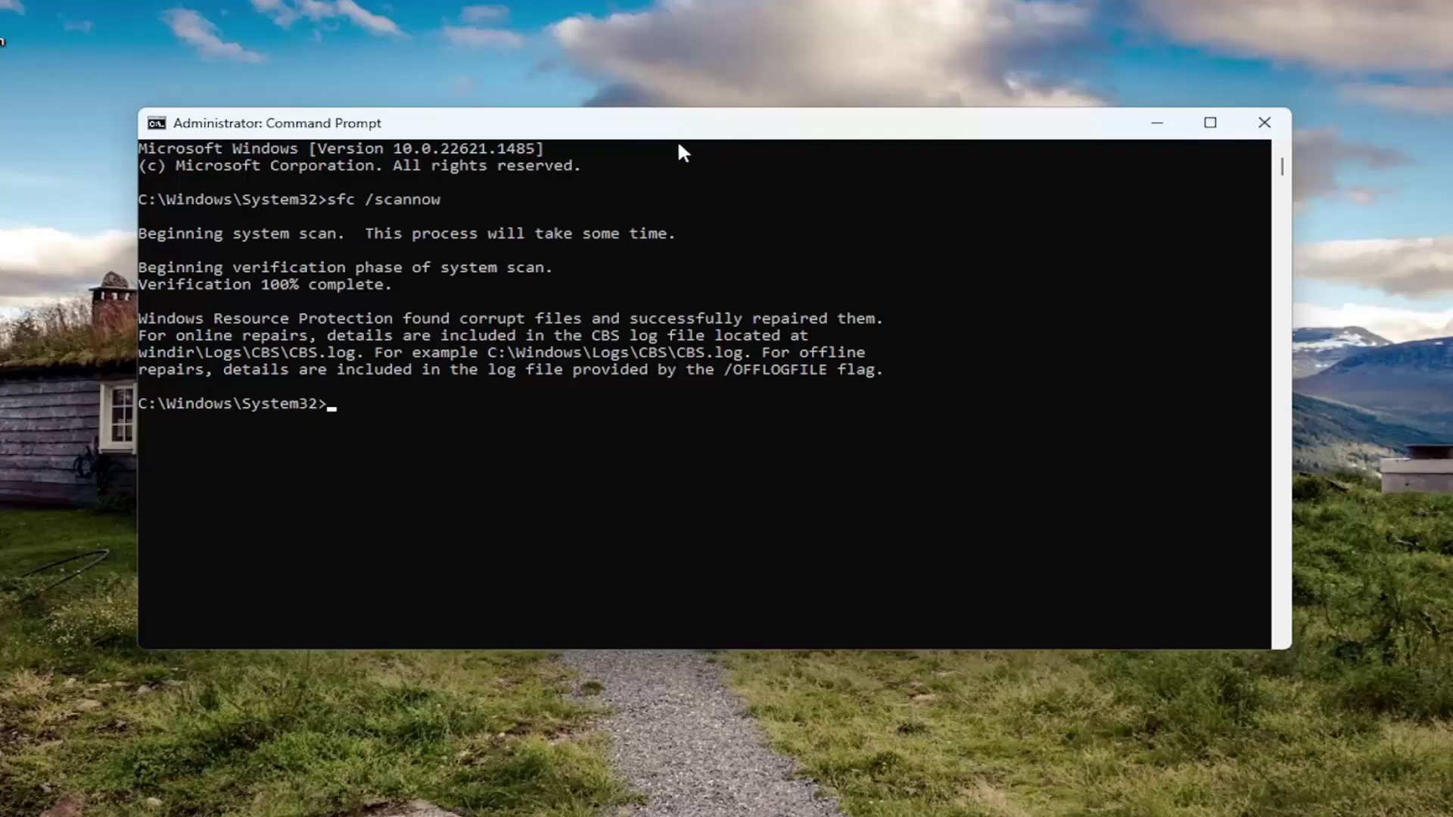
Step: Paste 'dism /online /cleanup-image /restorehealth' at the prompt and run it
right_click(694, 129)
mouse_move(749, 286)
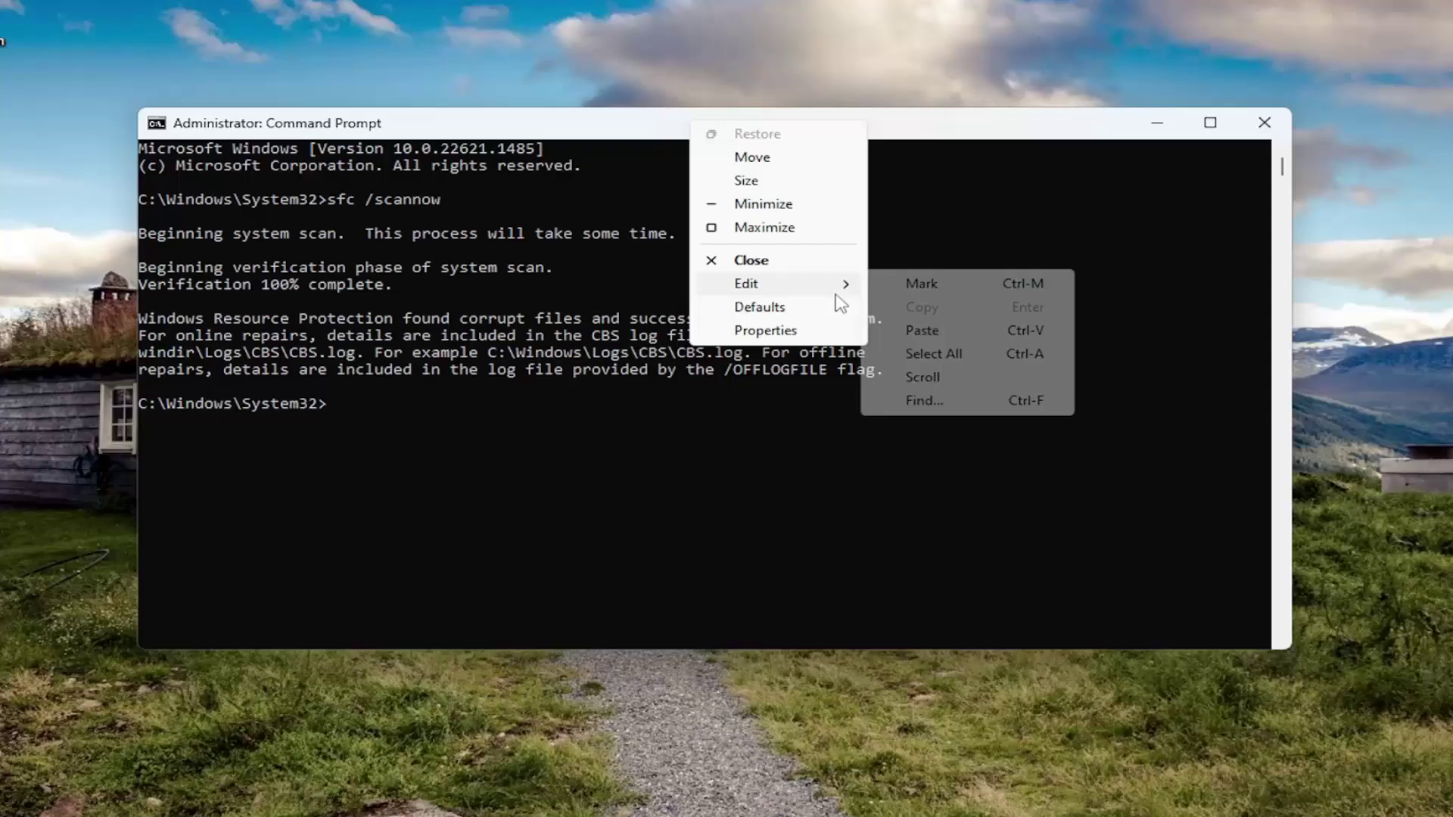
left_click(905, 333)
key("Return")
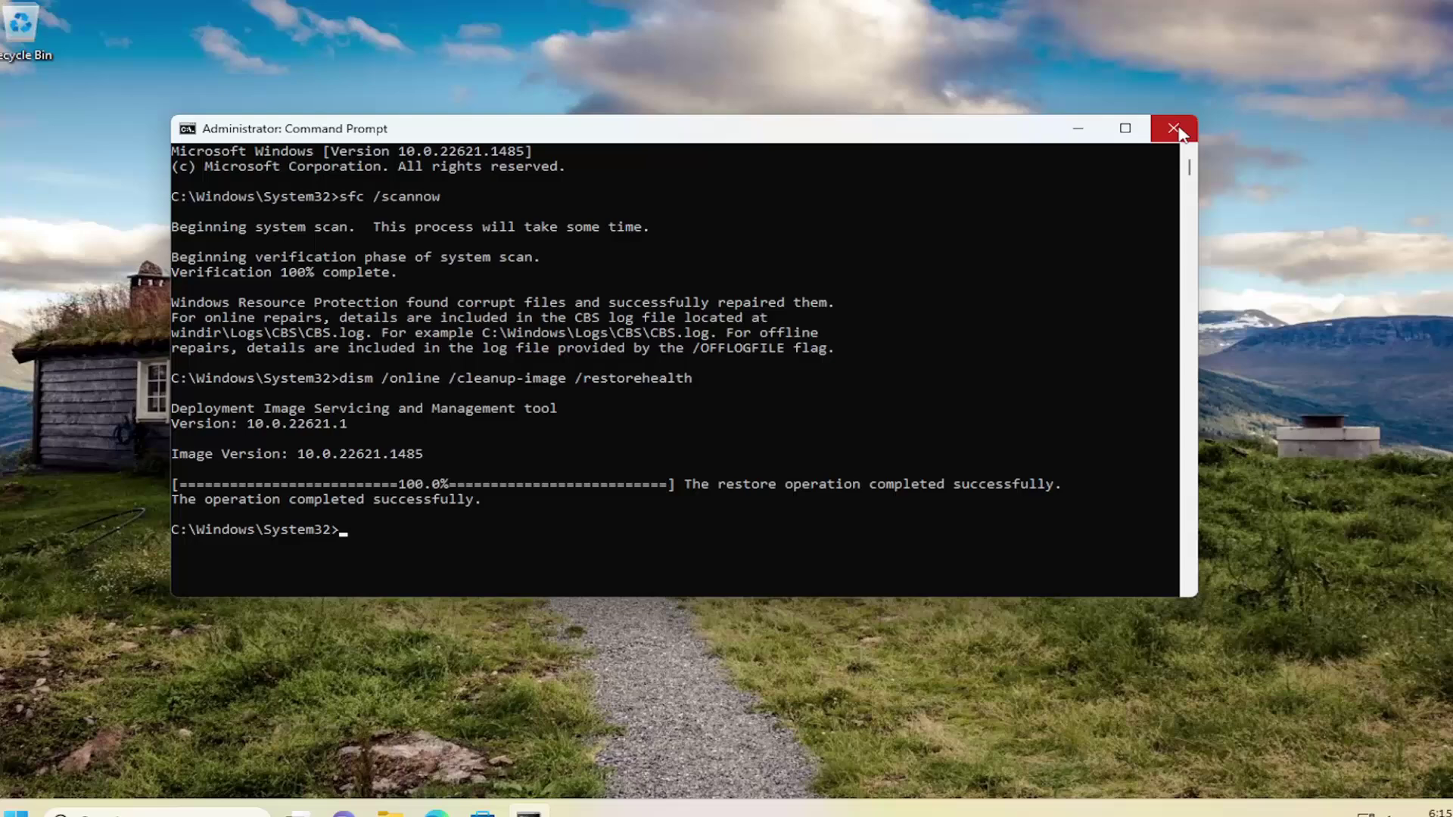
Step: Close the administrator Command Prompt and briefly open the Start button's quick menu
left_click(1173, 128)
right_click(17, 812)
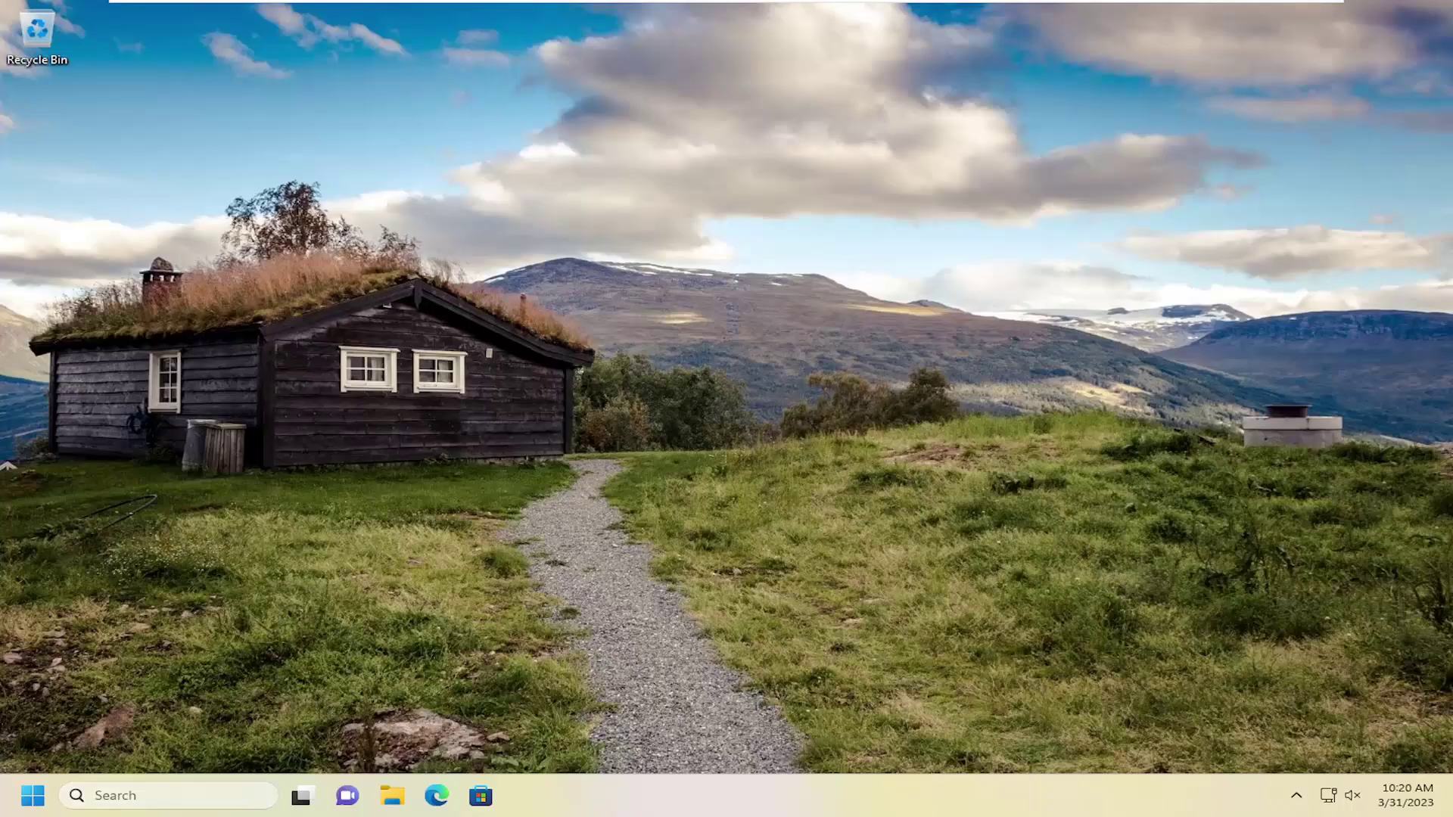
Step: Search for 'network reset' and open the Network reset page in Settings
left_click(165, 797)
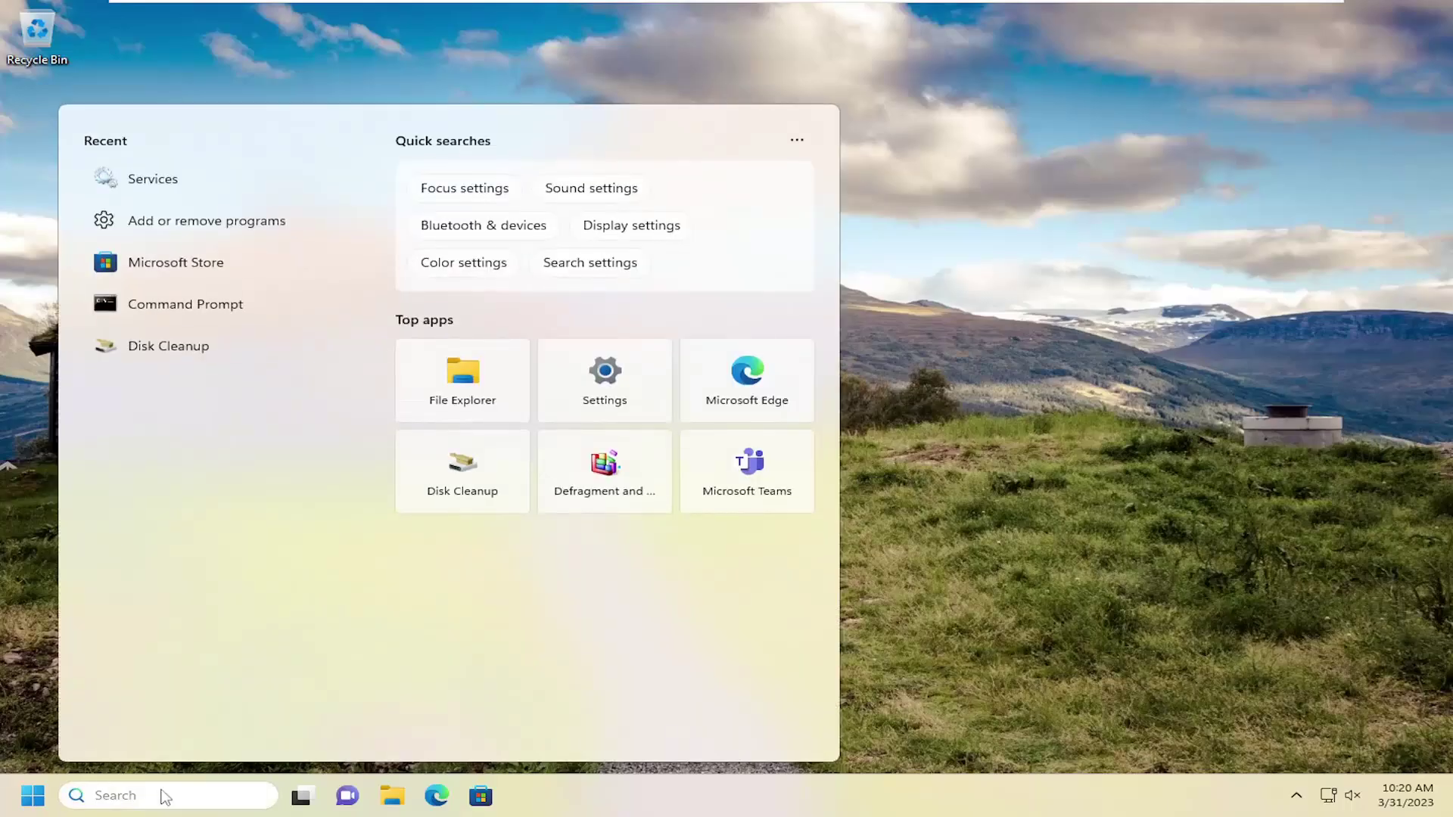
type("network reset")
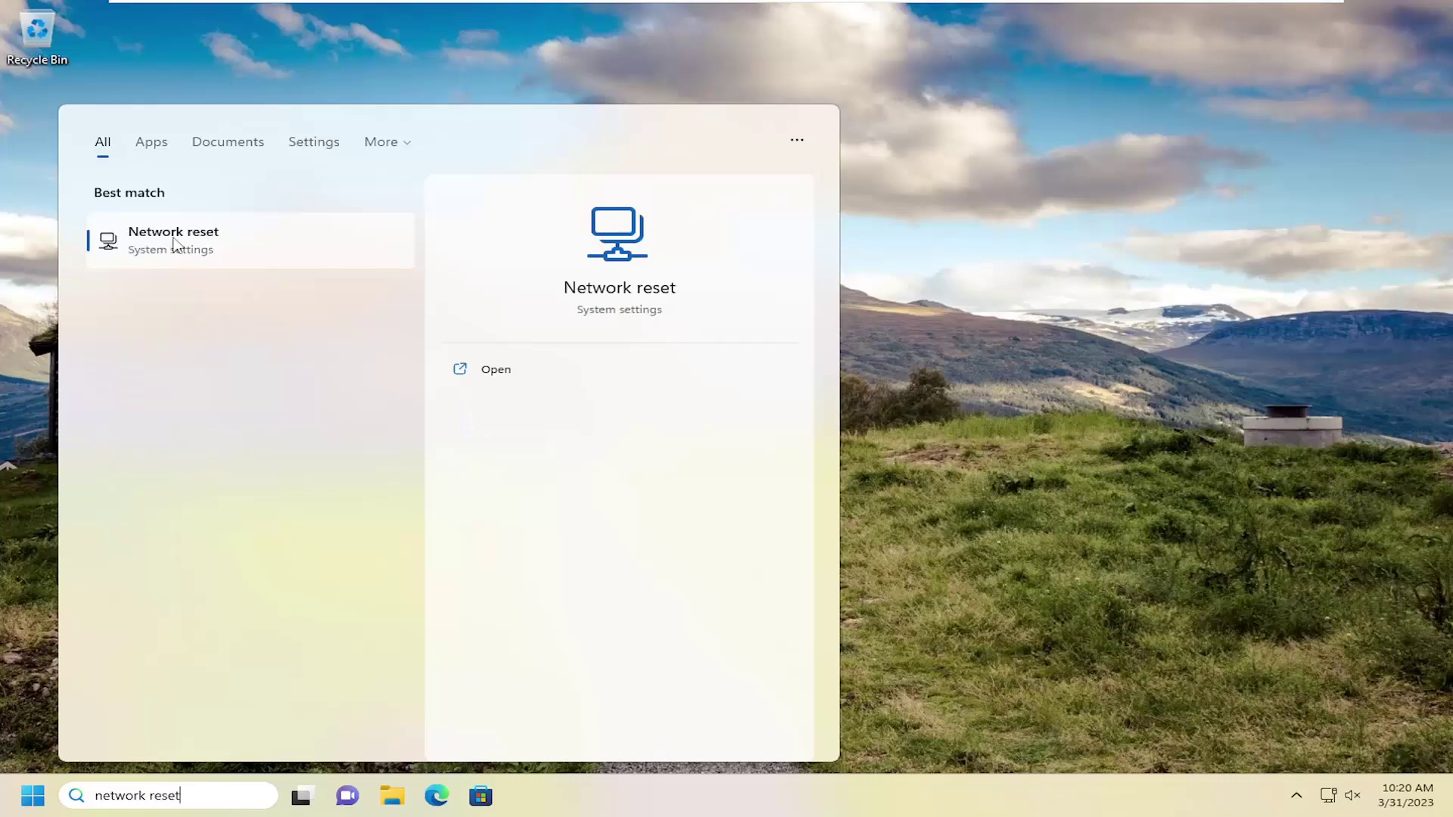
left_click(174, 244)
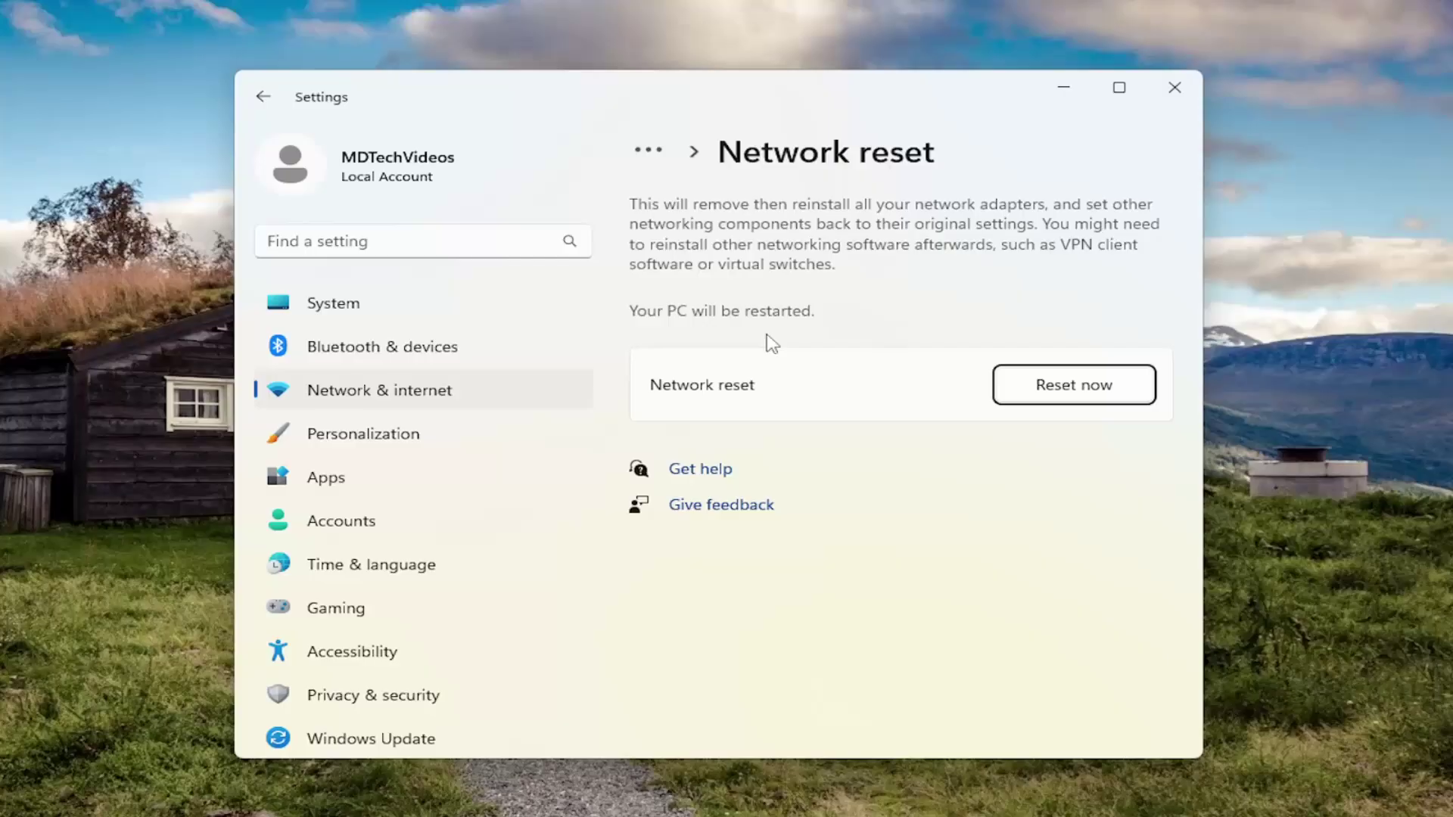
Step: Confirm Reset now with Yes, dismiss the 5-minute shutdown notice, and close Settings
left_click(1052, 398)
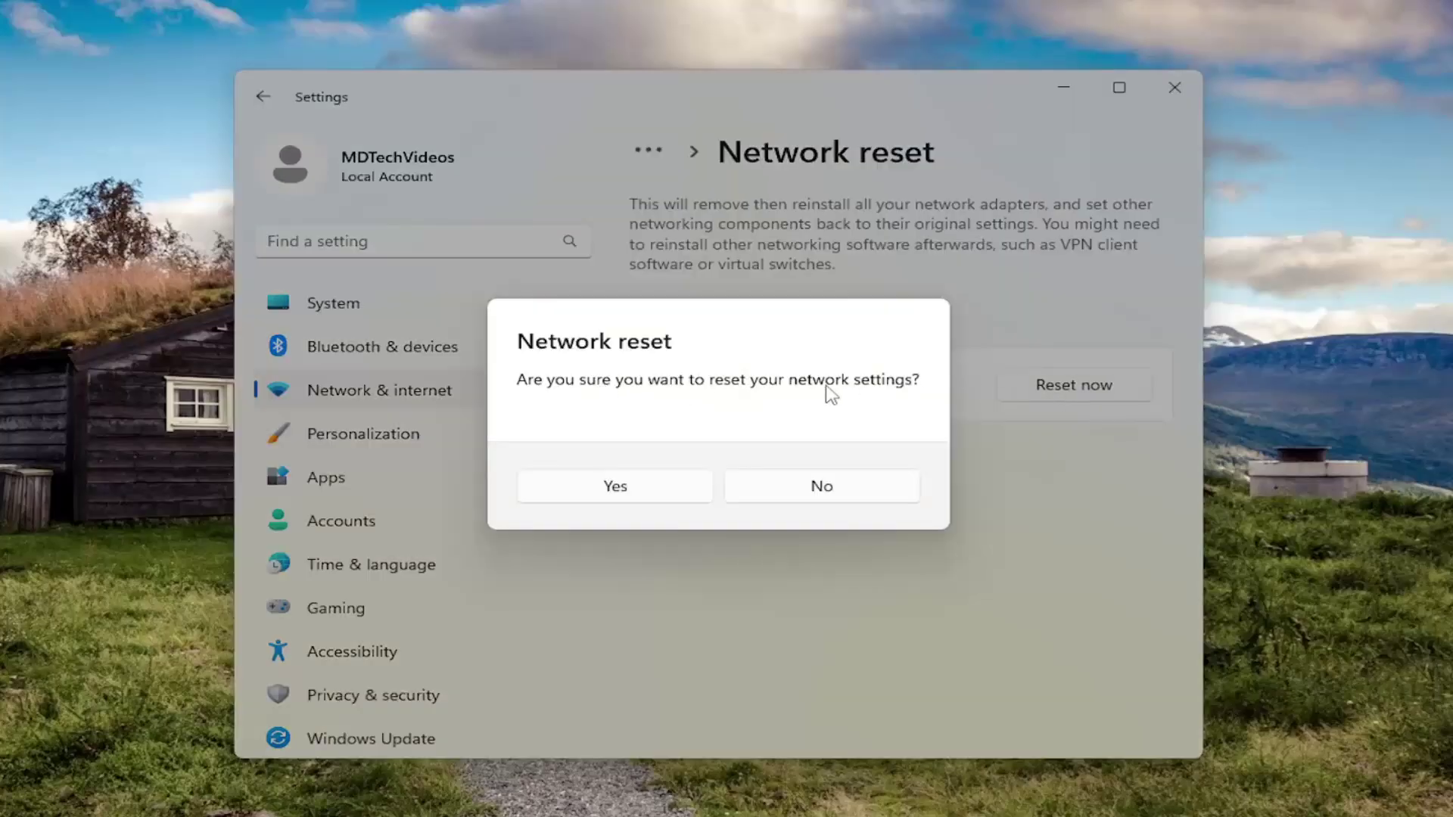
left_click(625, 490)
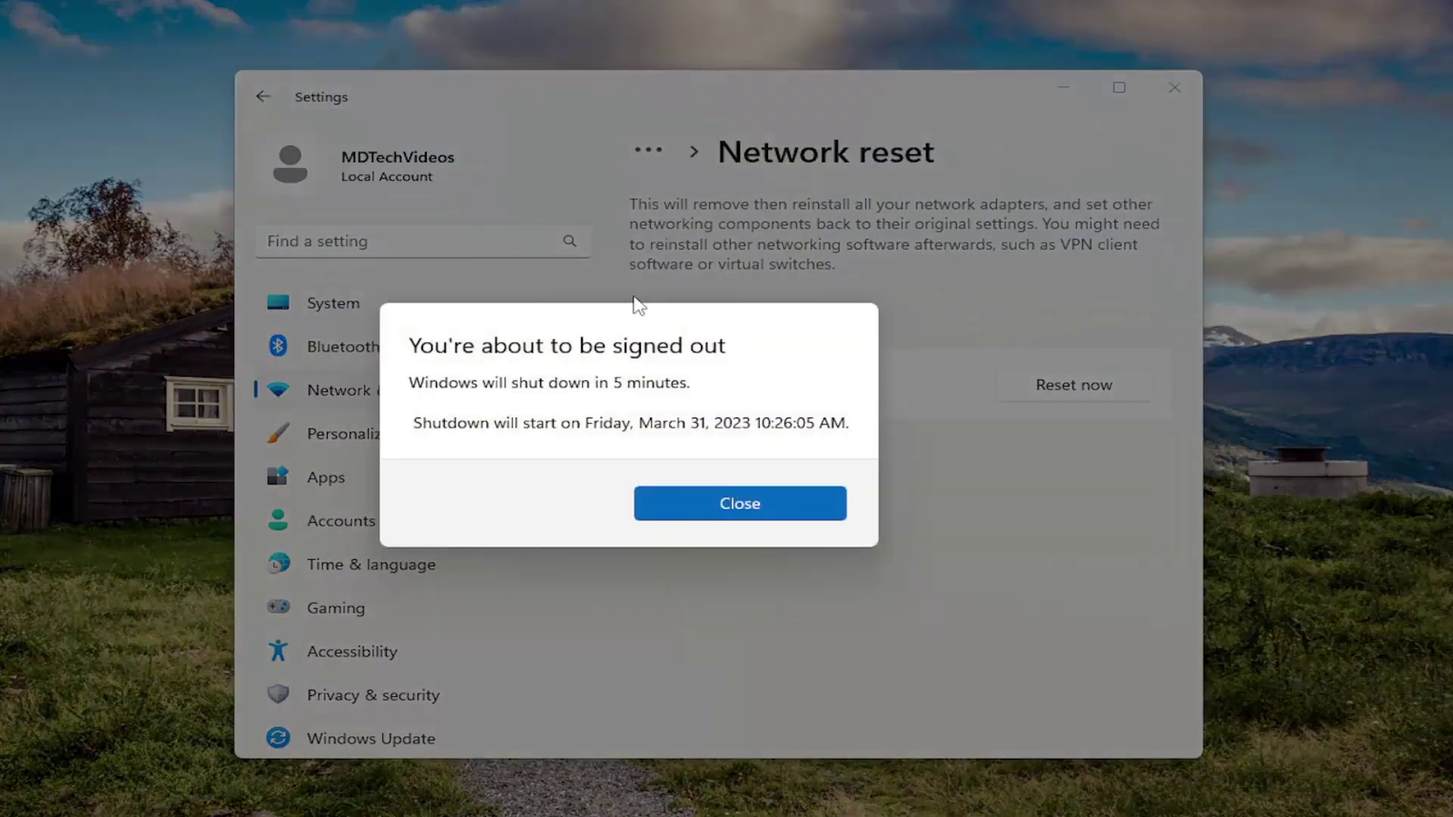
left_click(688, 504)
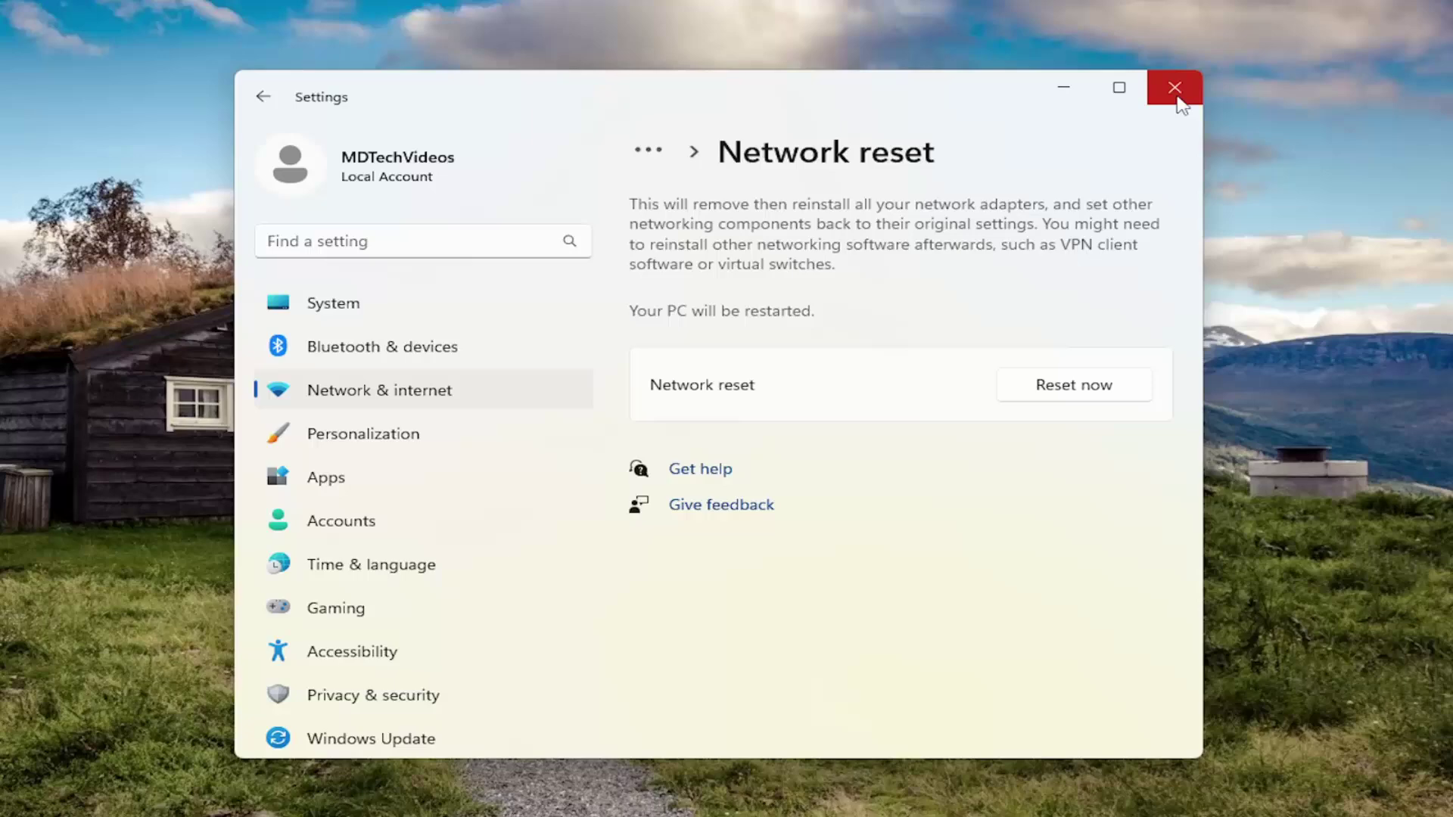
left_click(1175, 88)
Step: Open the Start button's quick menu to its Shut down or sign out options
right_click(33, 796)
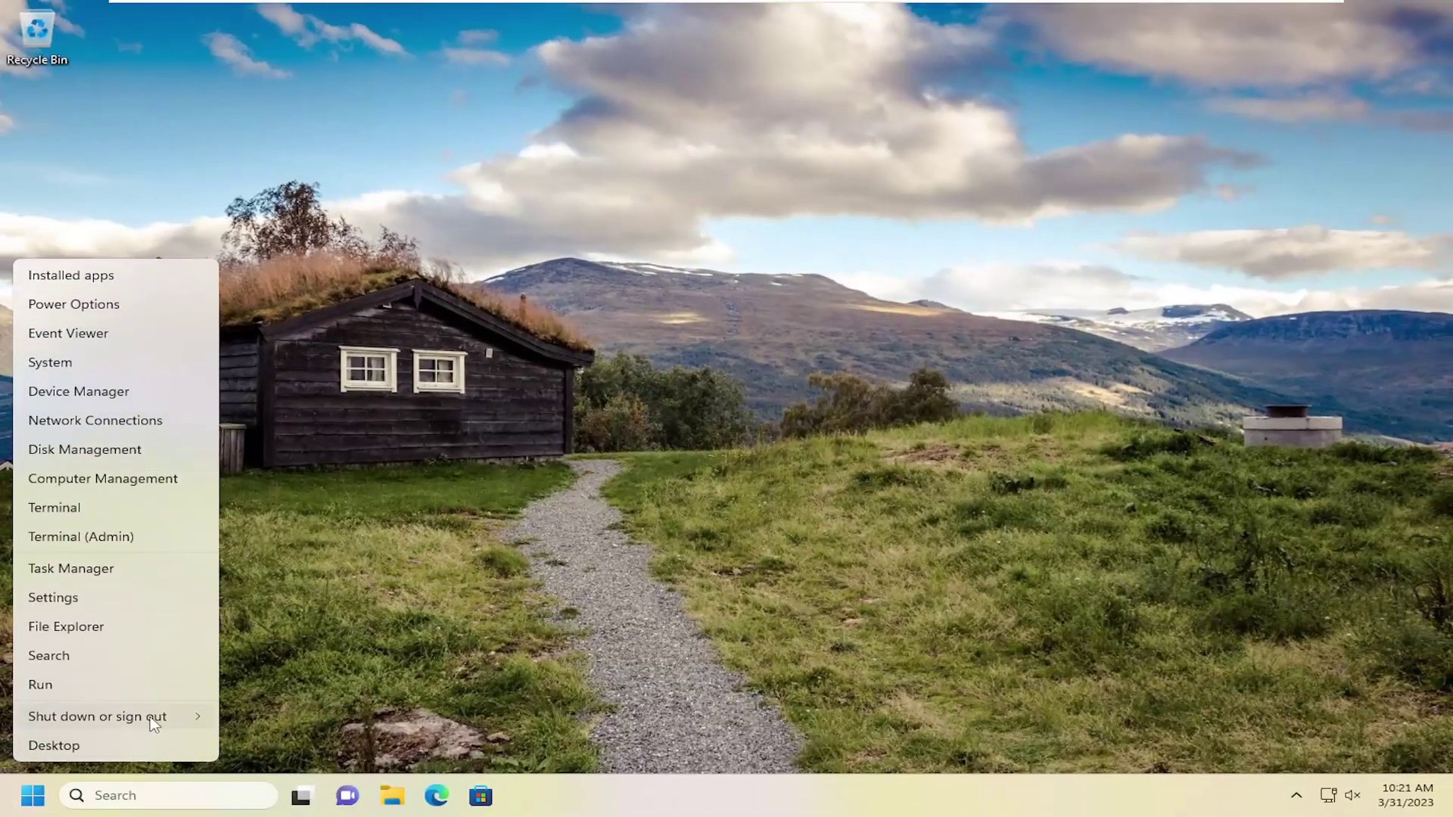
mouse_move(156, 722)
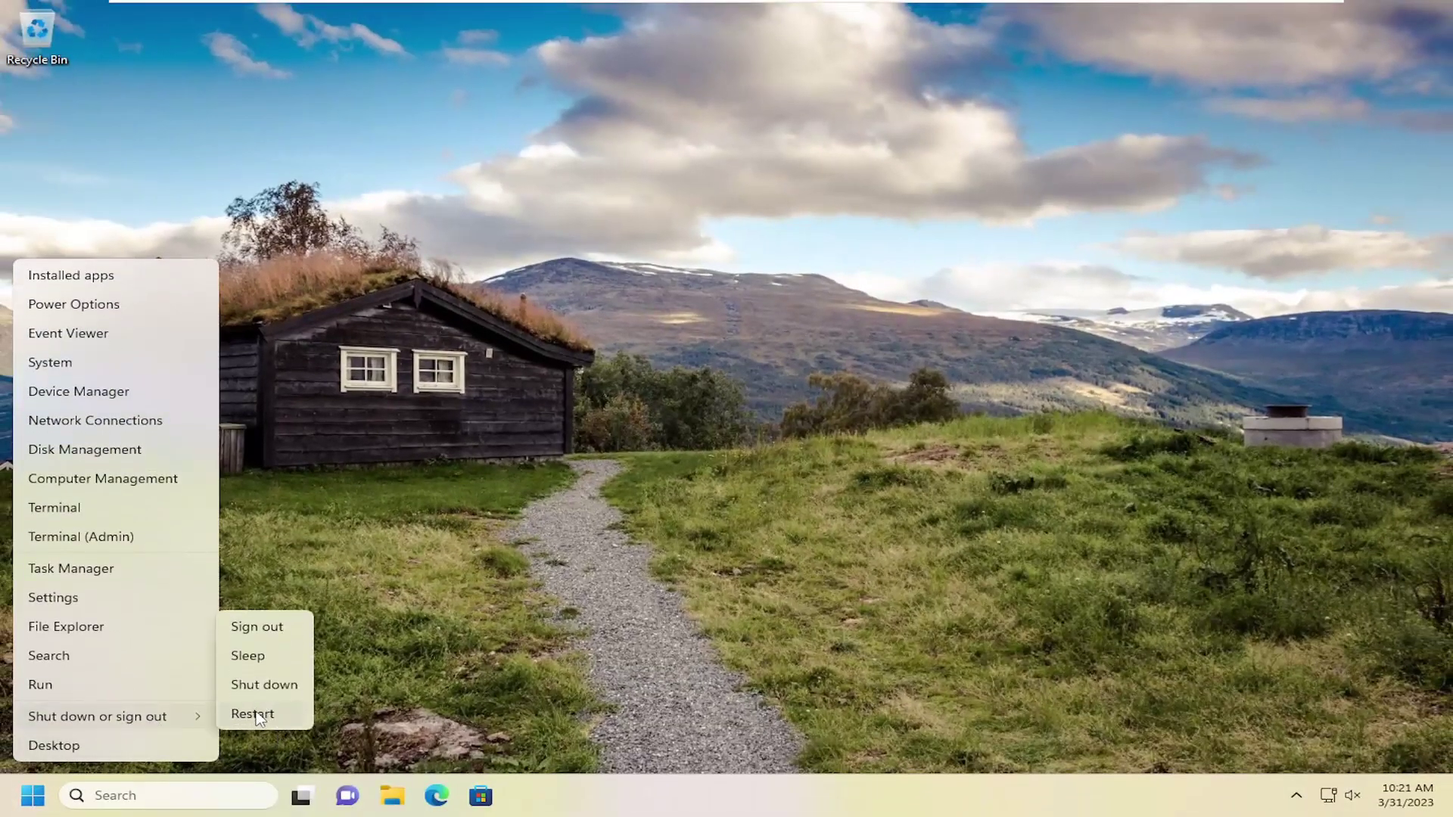